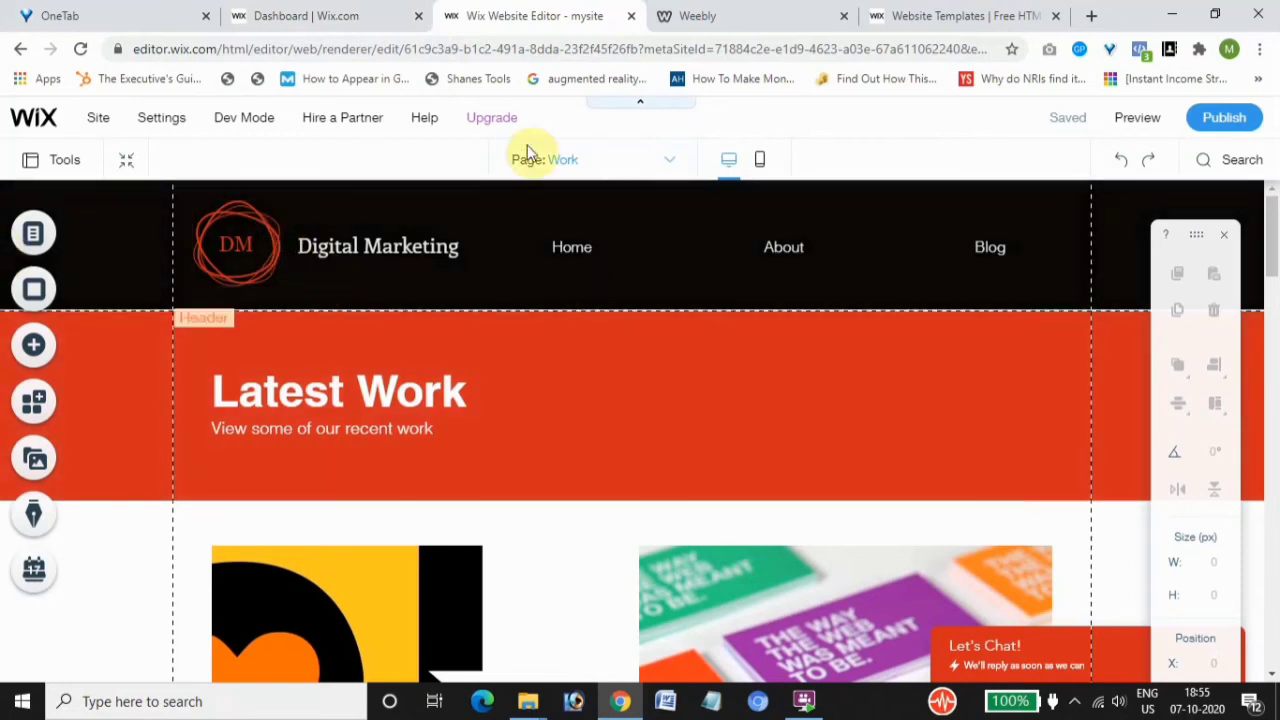
- Switch the editor from the Work page to the Home page via the Page dropdown
left_click(580, 166)
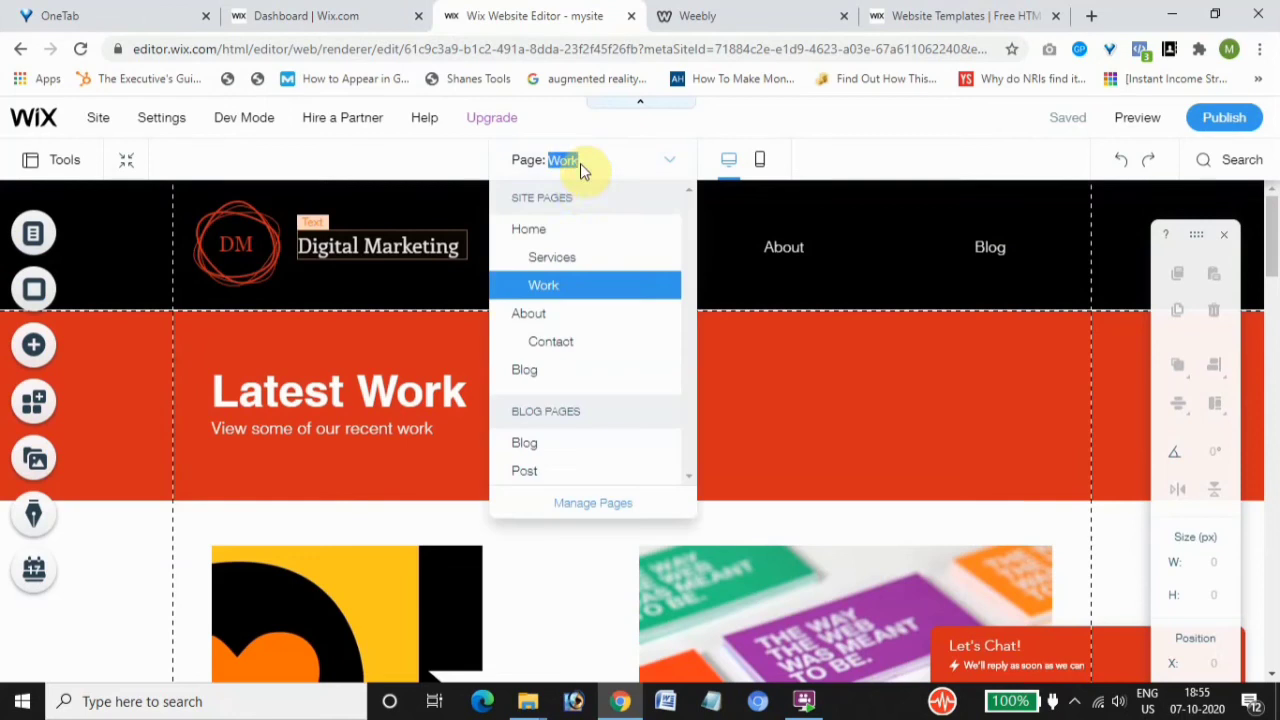
left_click(548, 232)
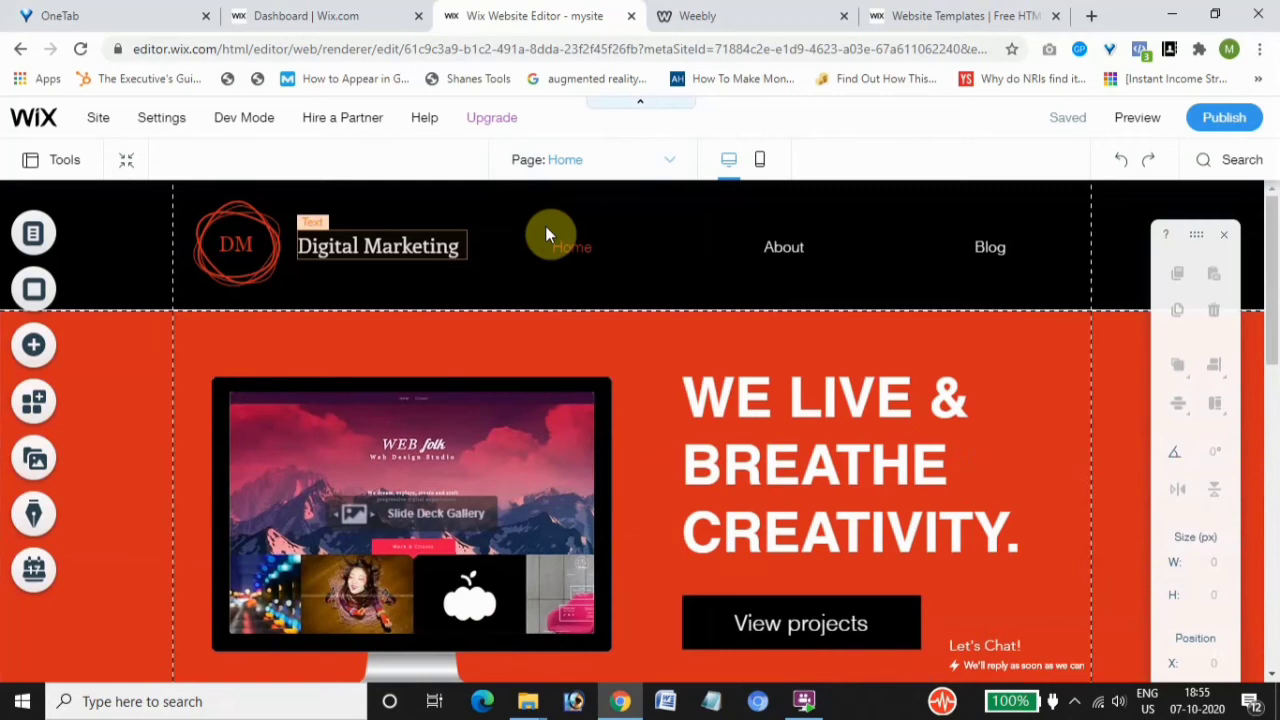
left_click(733, 18)
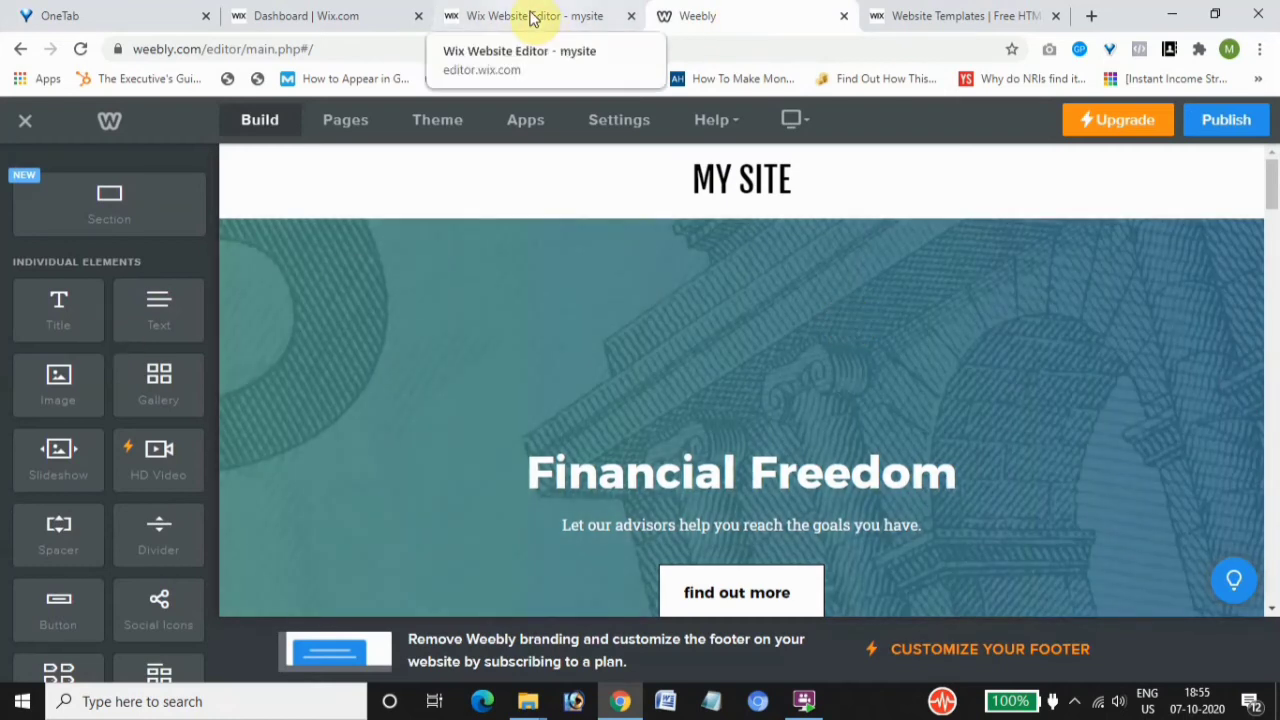
left_click(530, 17)
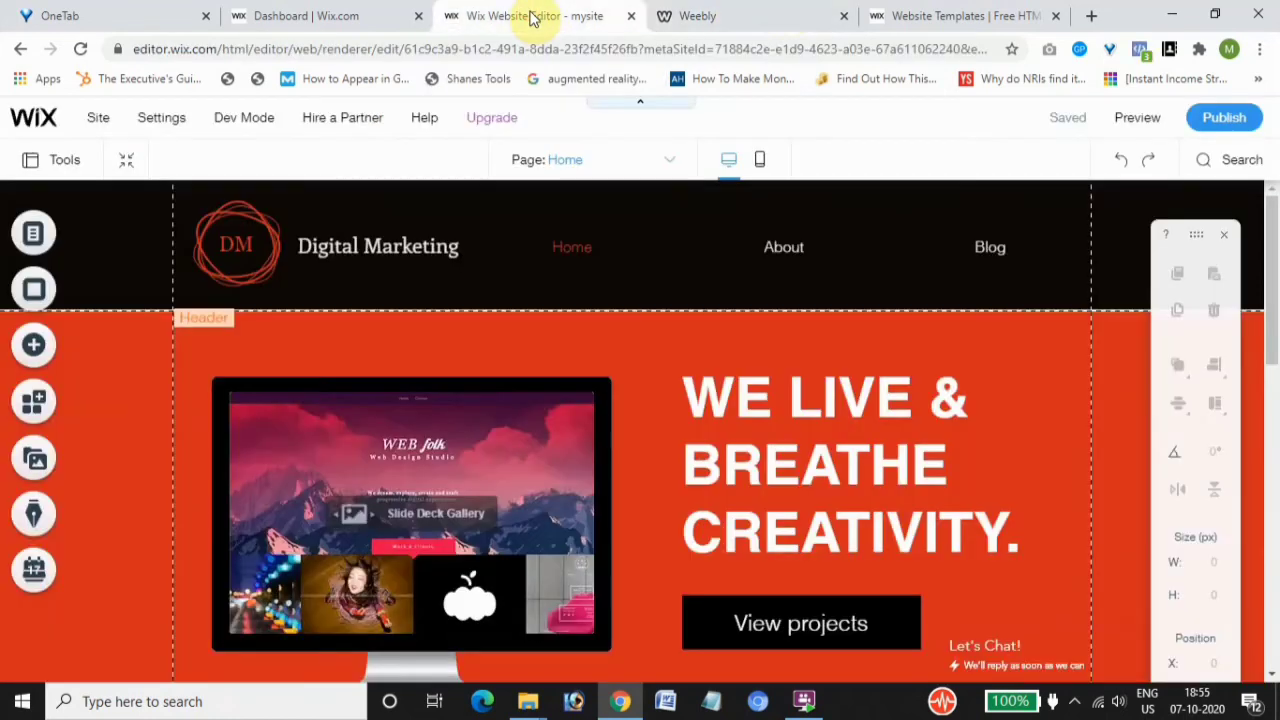
left_click(745, 22)
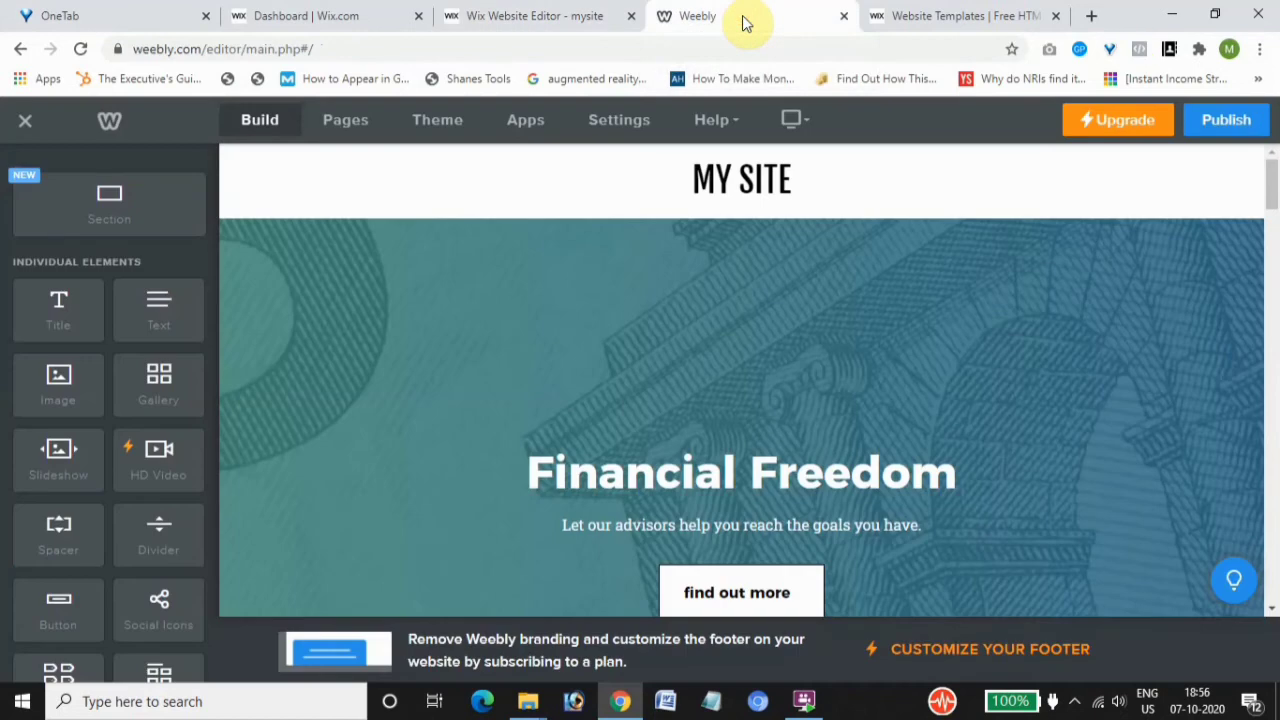
left_click(535, 16)
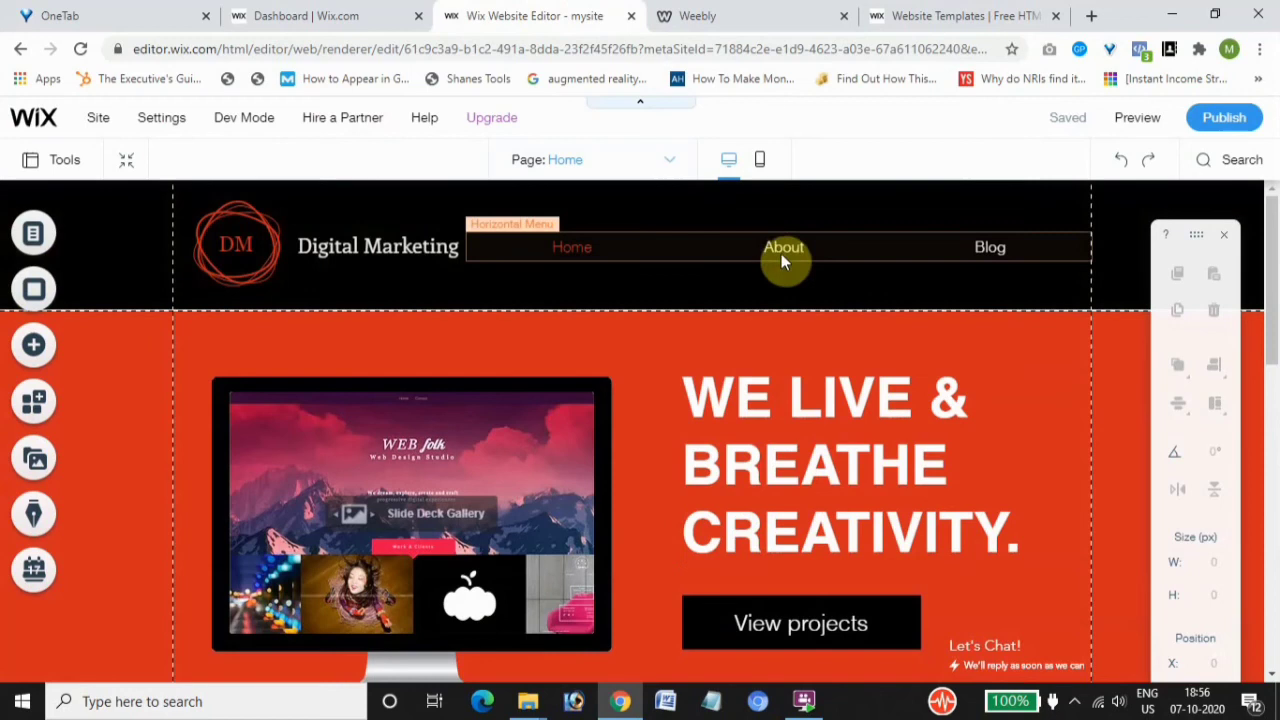
left_click(781, 249)
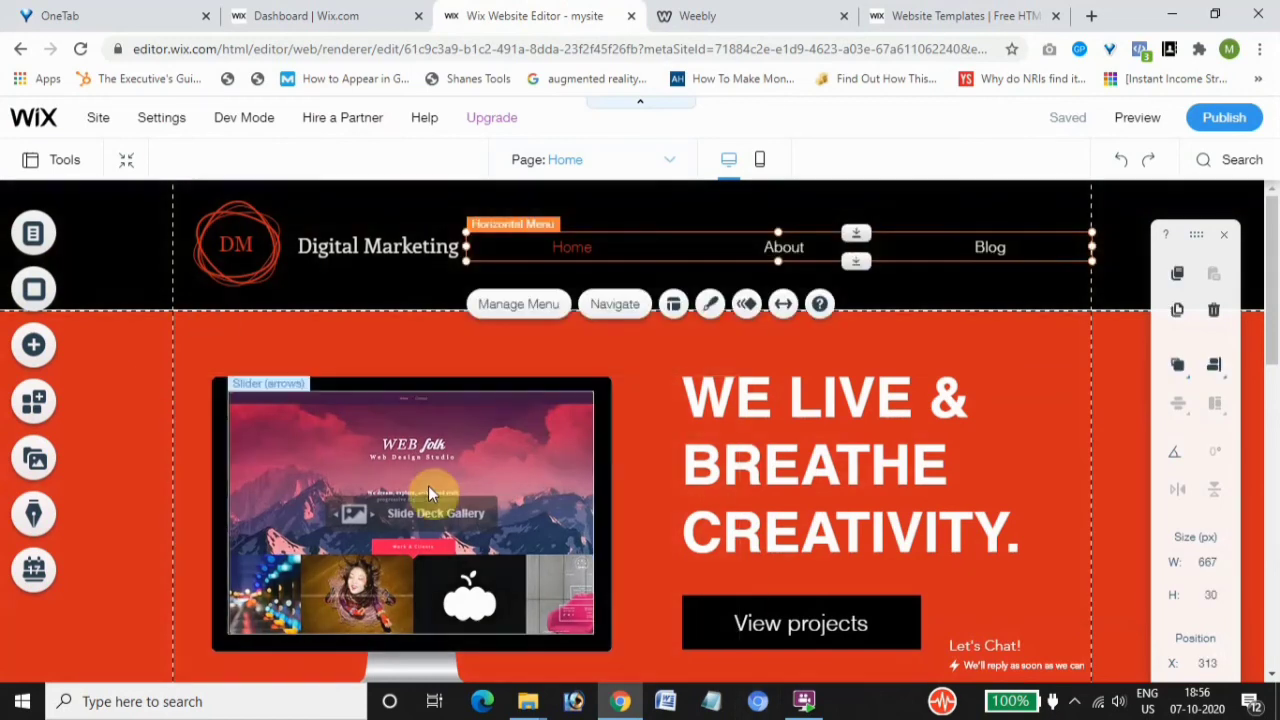
left_click(428, 487)
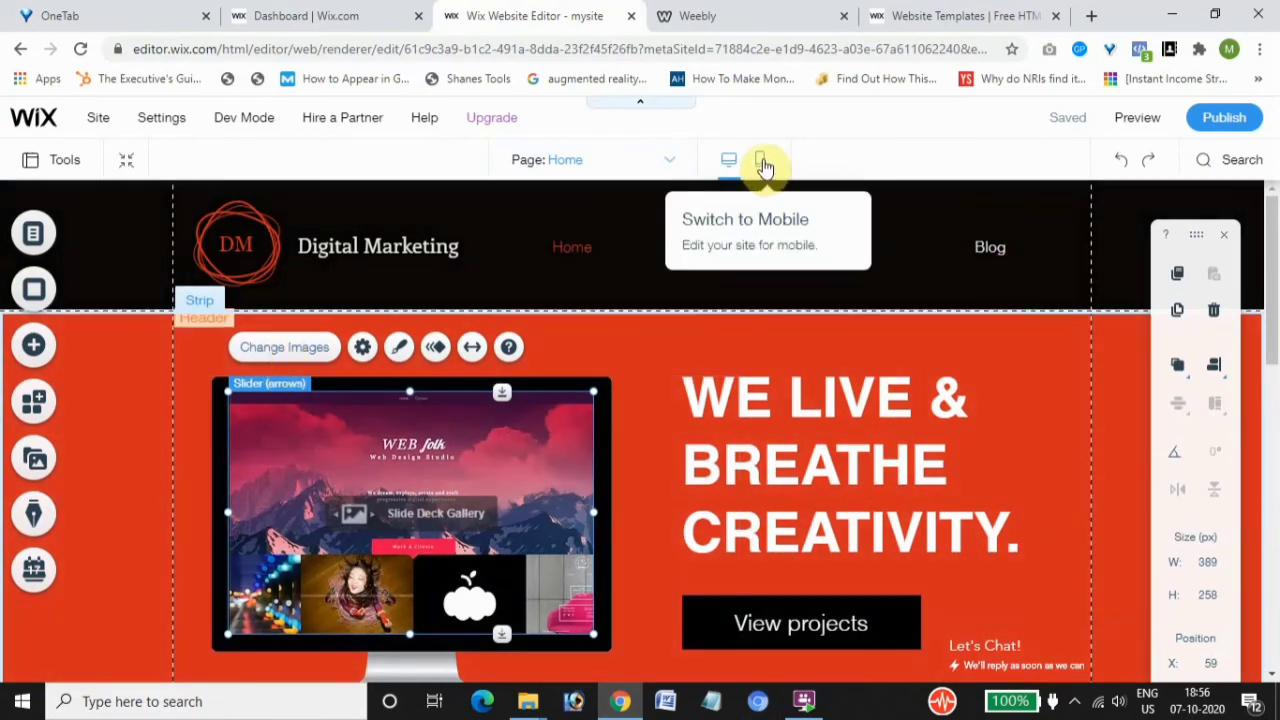
left_click(763, 165)
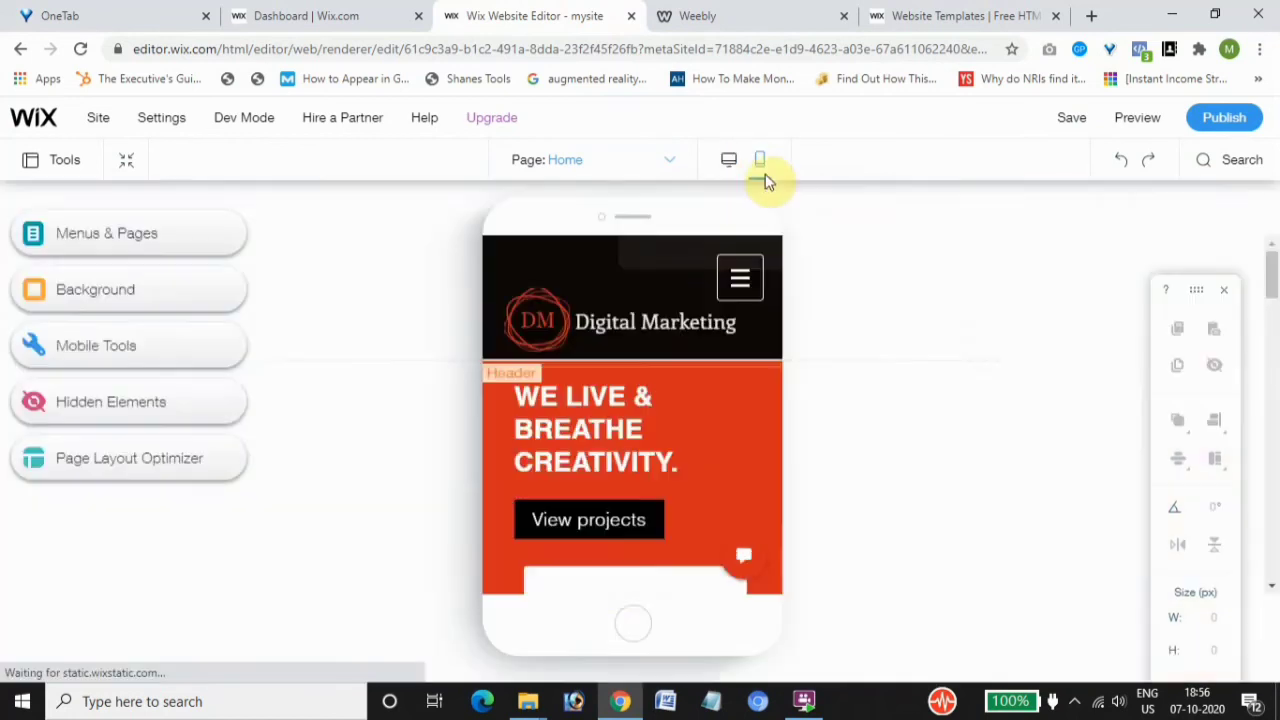
left_click(761, 170)
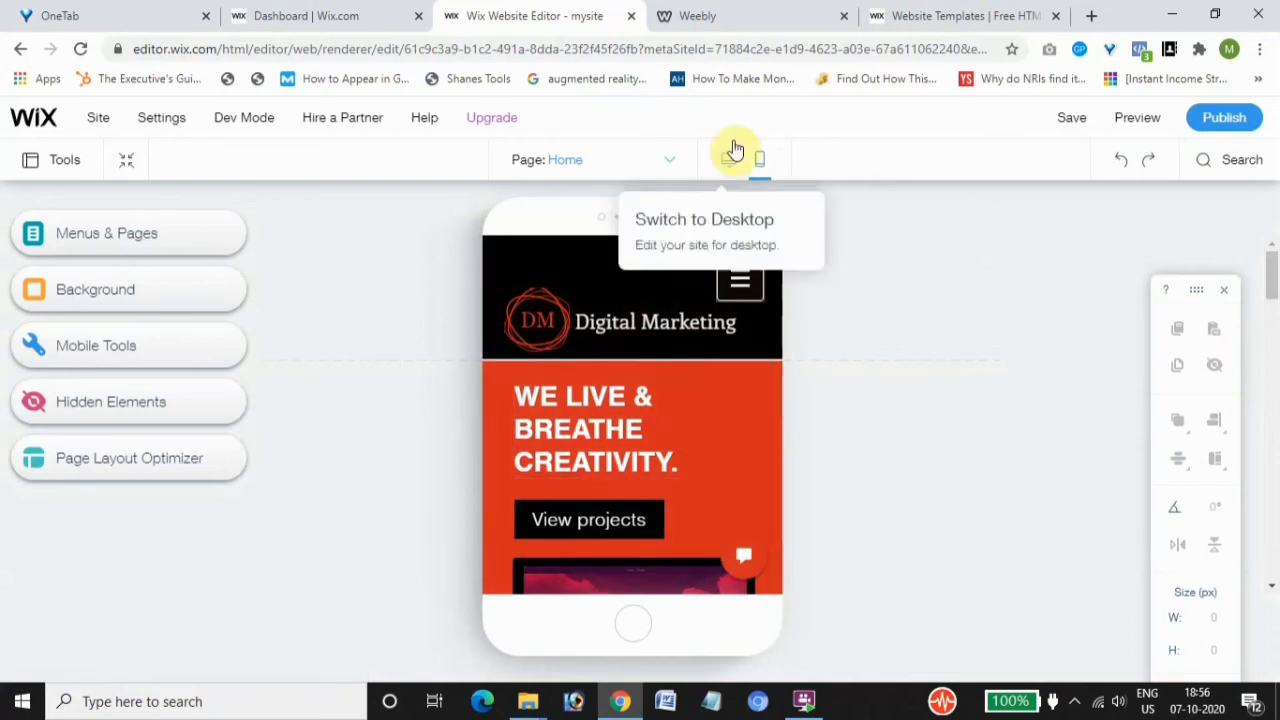
left_click(729, 162)
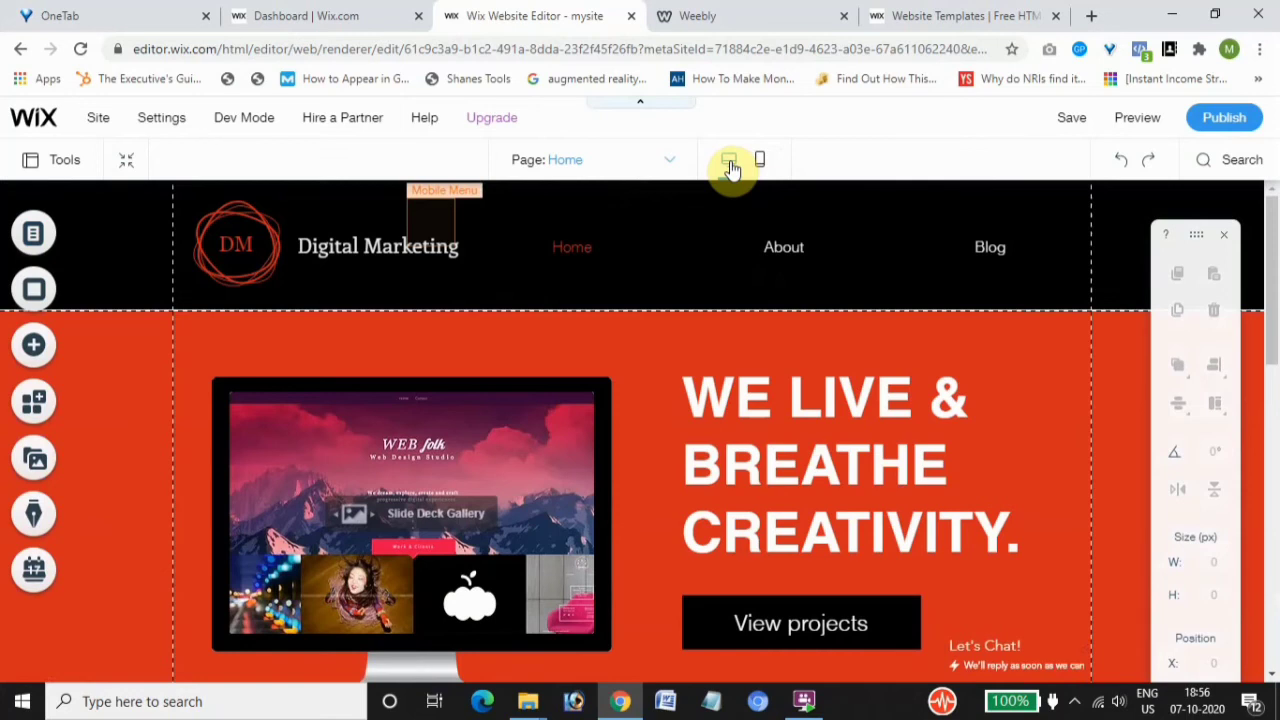
left_click(714, 22)
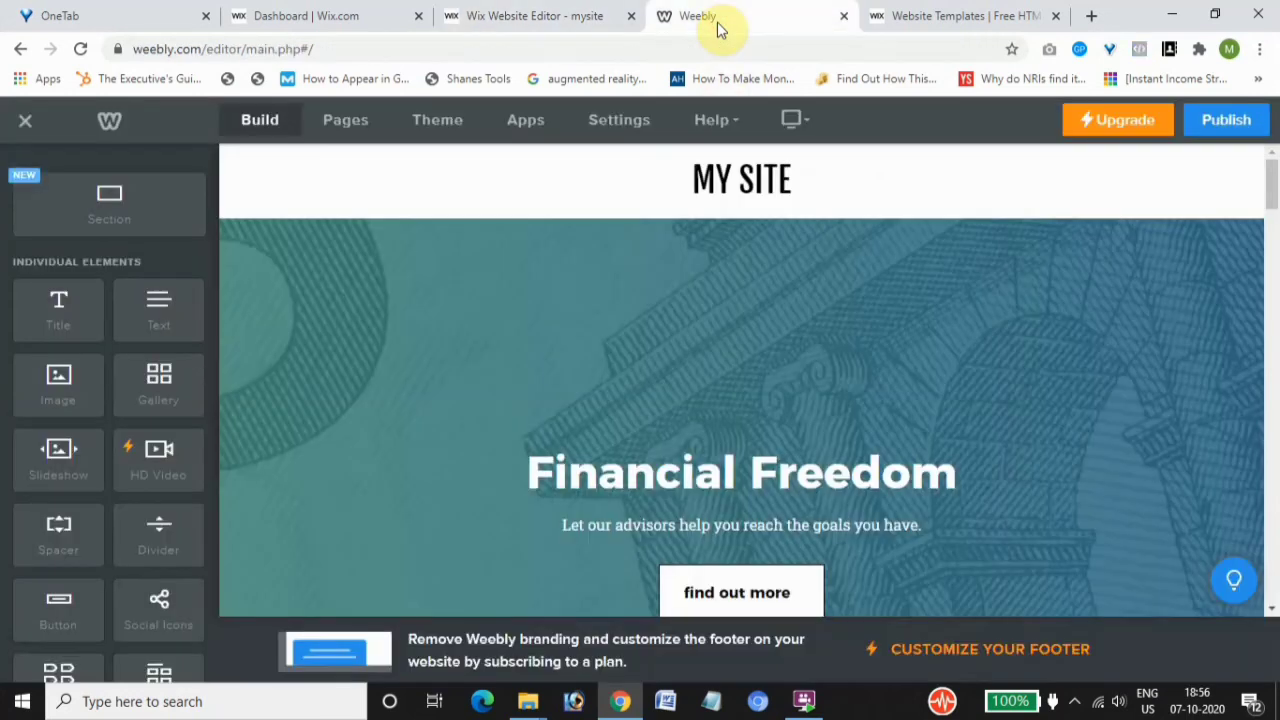
left_click(793, 121)
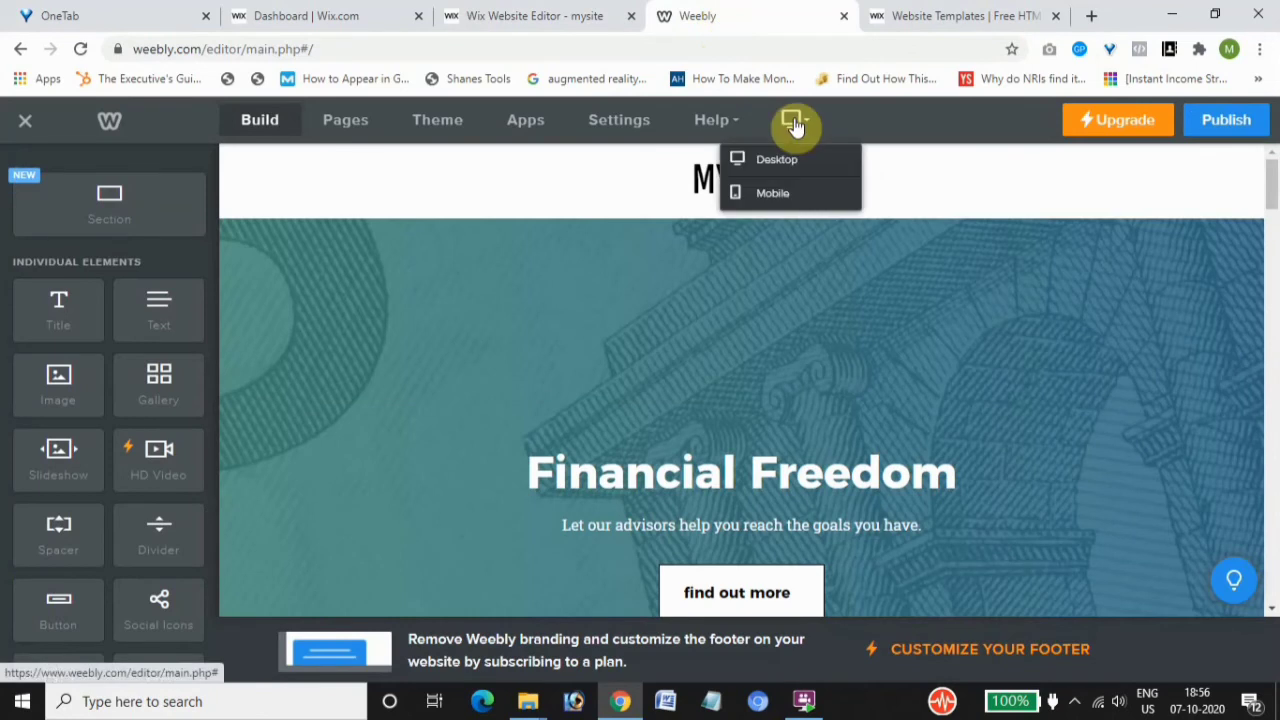
left_click(467, 17)
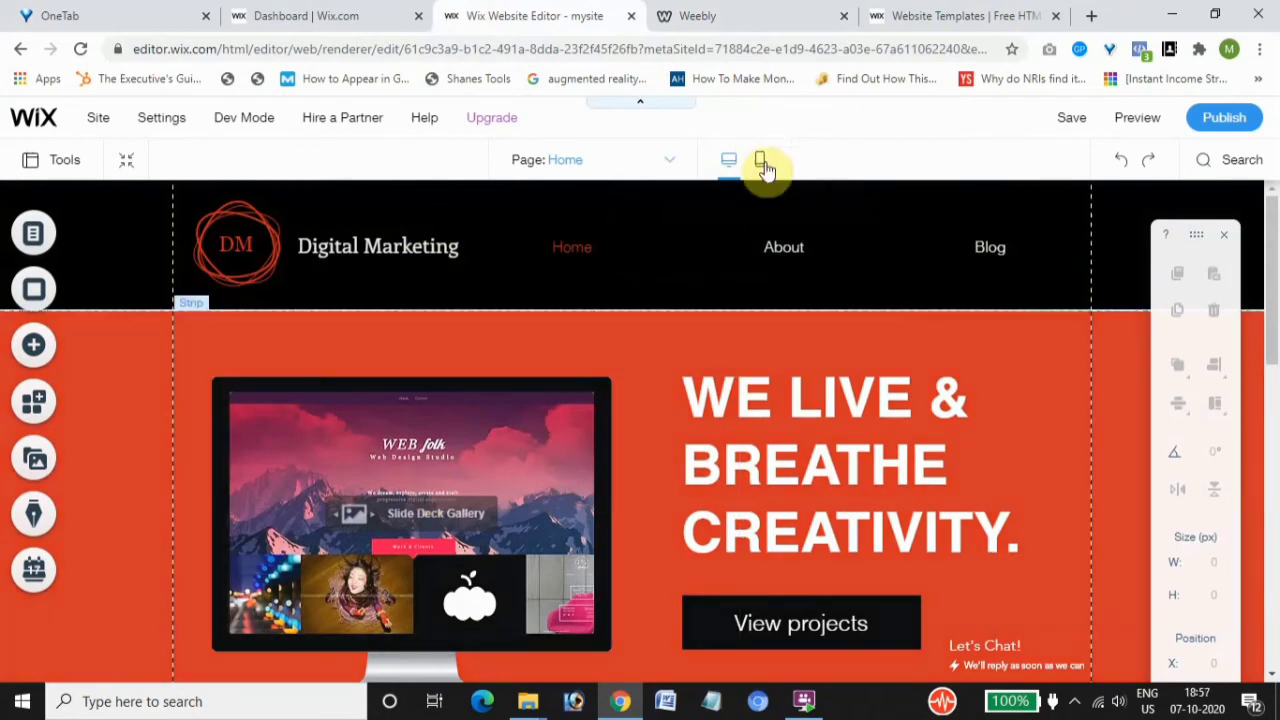
- Switch mysite's Home page to the mobile editing layout
left_click(762, 166)
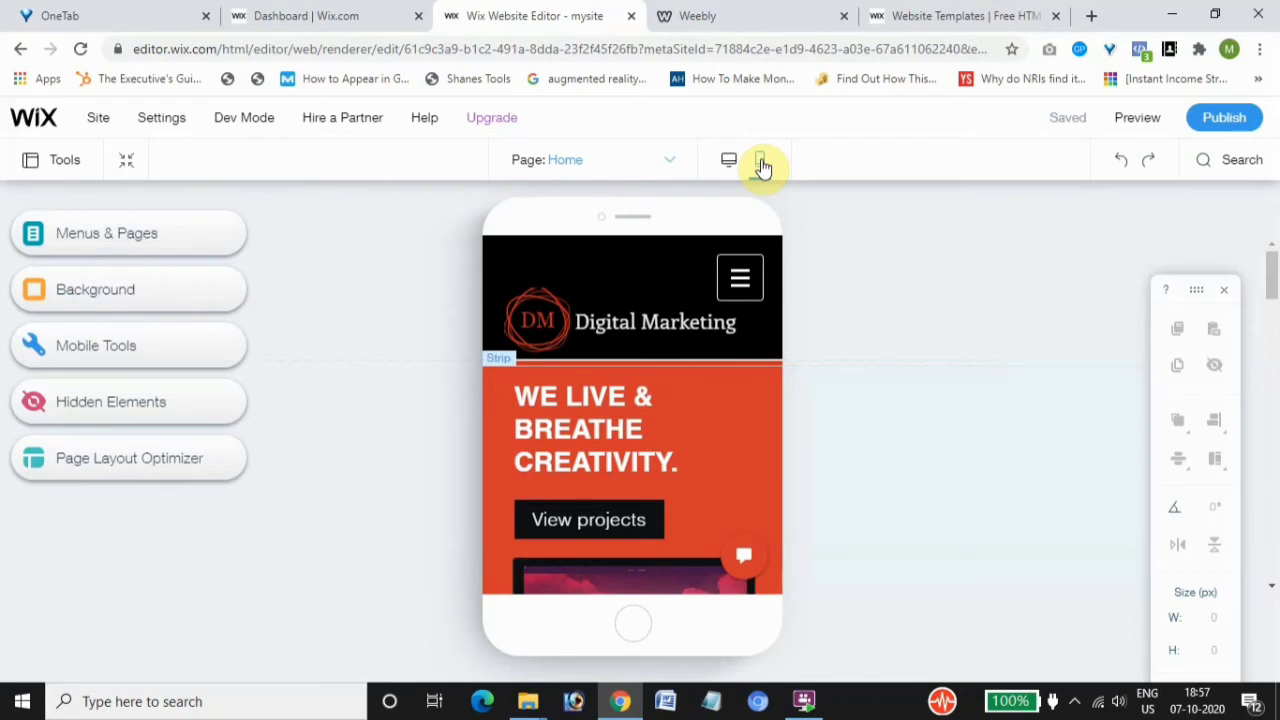
- Browse the Wix template gallery's Community and Blog categories, then go to the Weebly editor
left_click(908, 17)
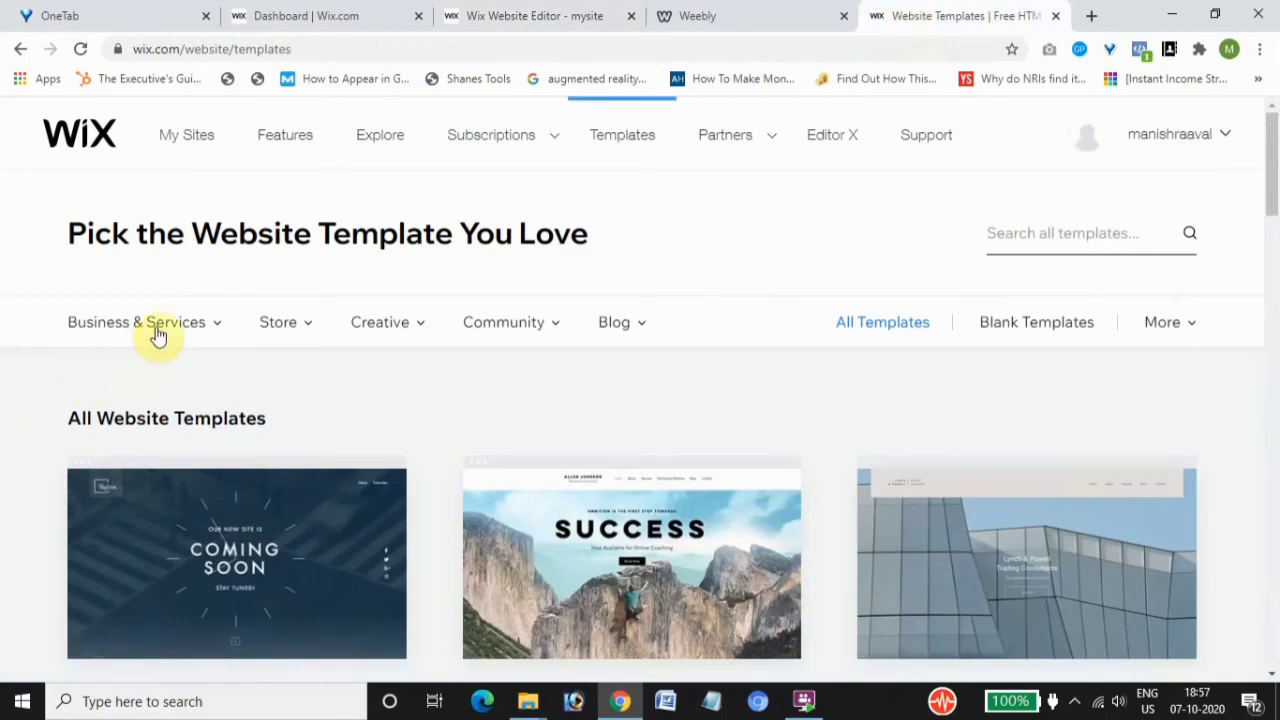
mouse_move(160, 335)
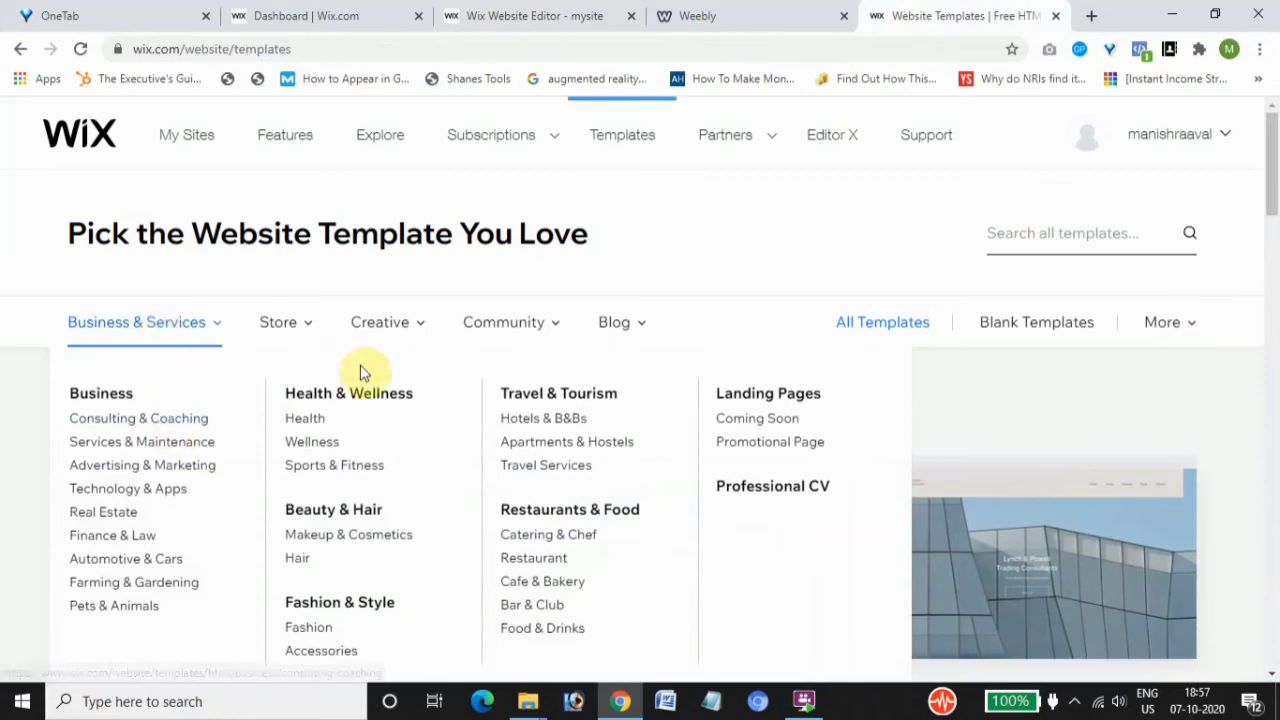
mouse_move(300, 329)
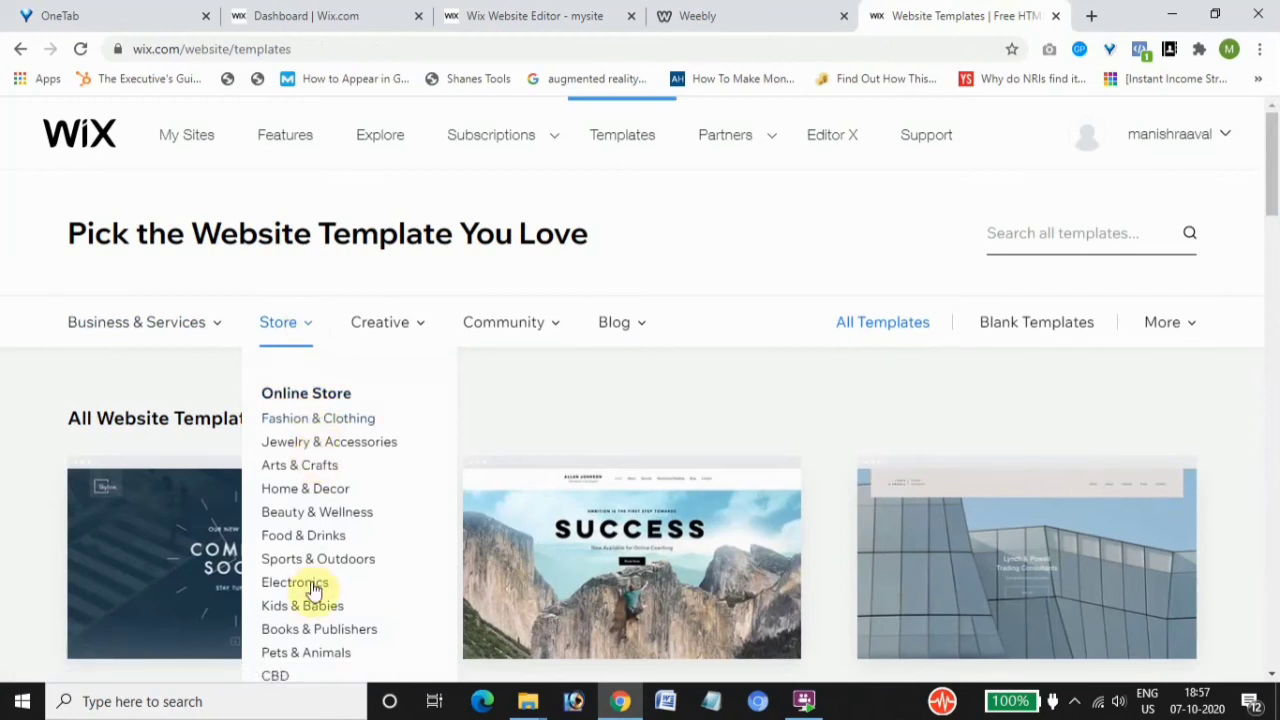
mouse_move(382, 336)
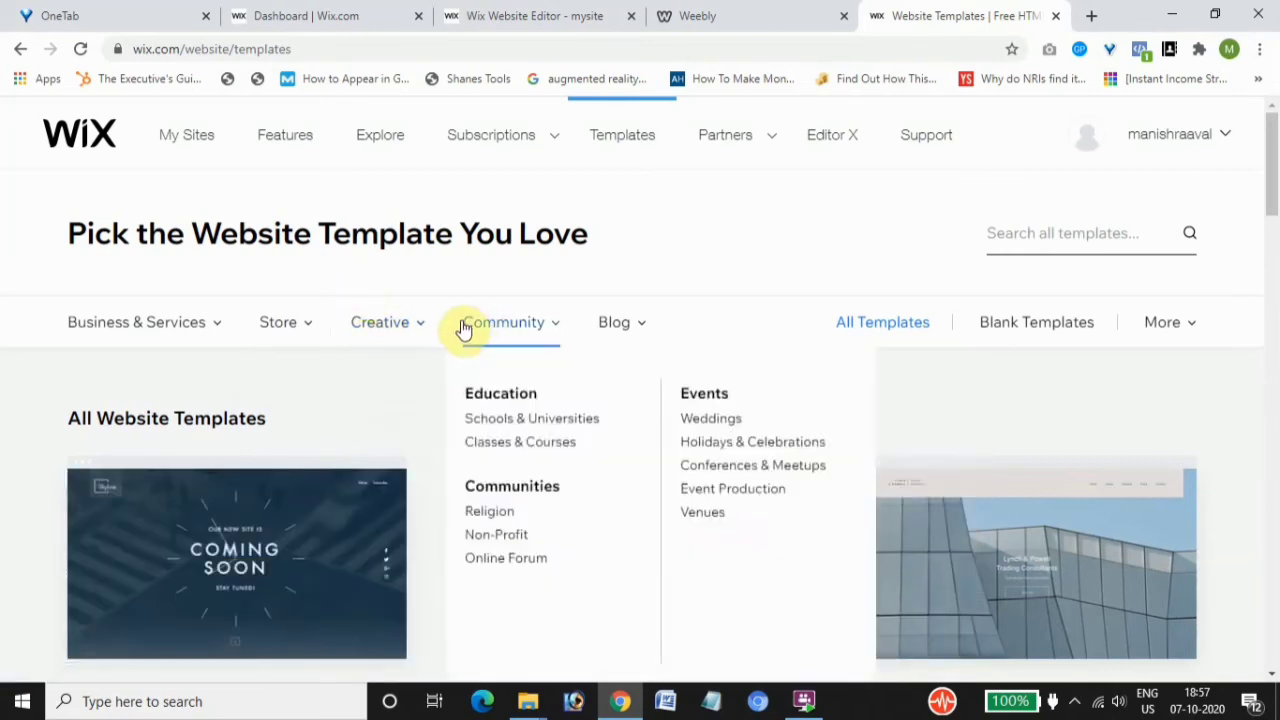
mouse_move(489, 329)
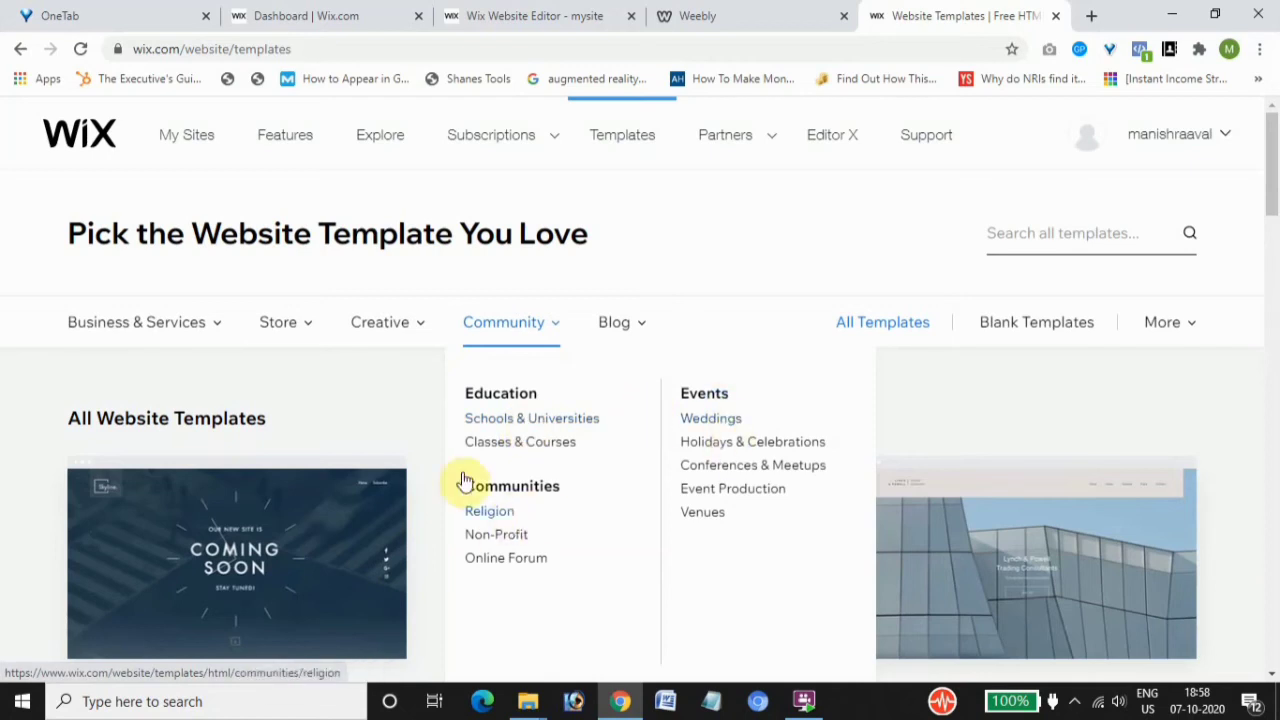
mouse_move(636, 330)
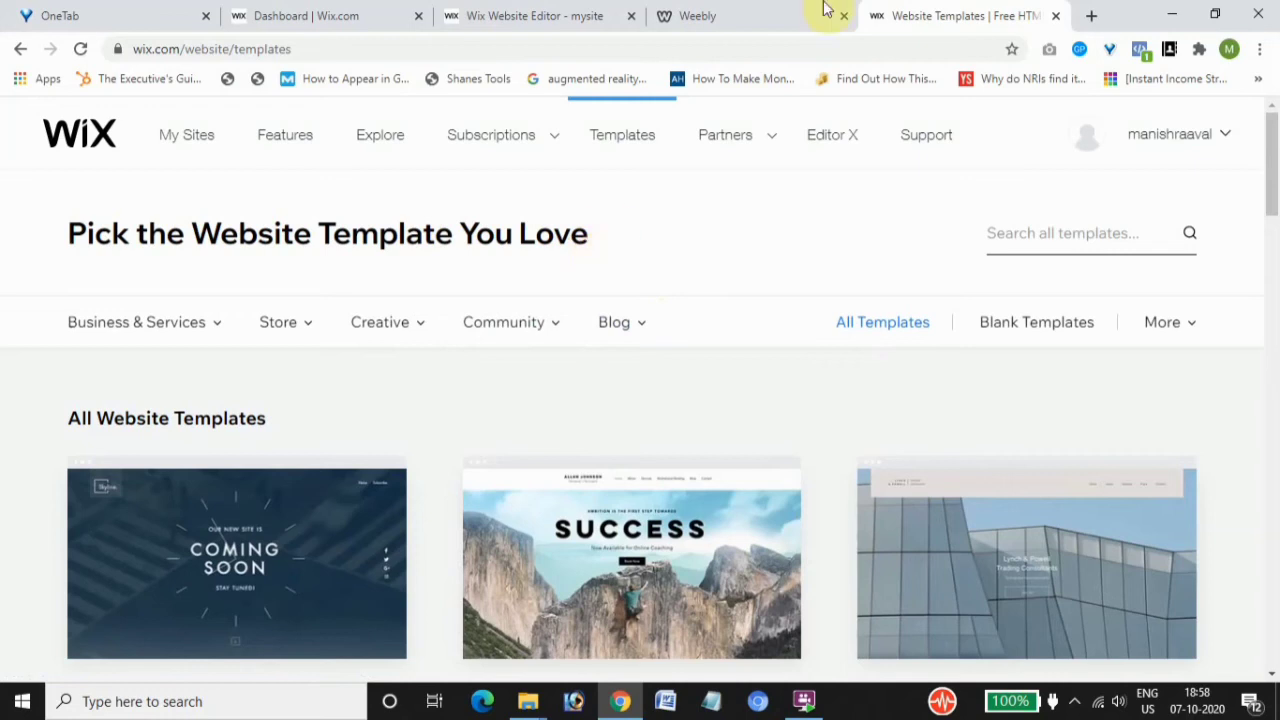
left_click(758, 14)
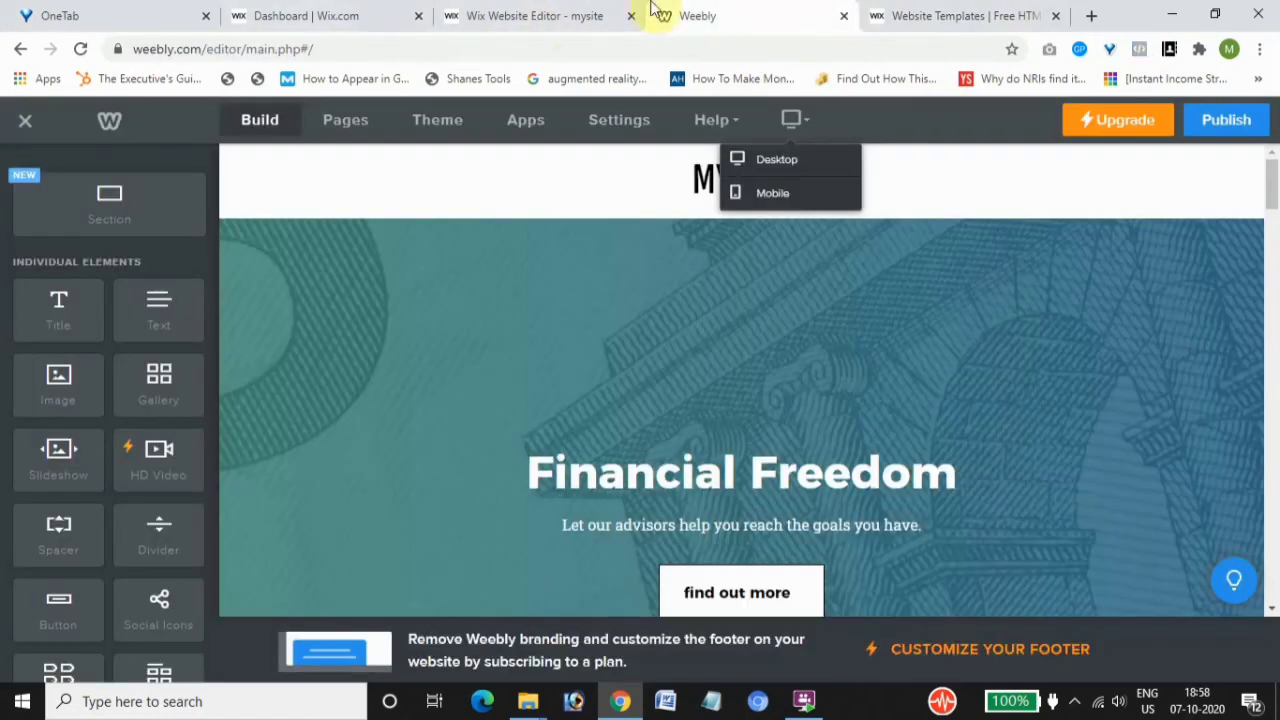
- Compare the Weebly 'MY SITE' editor with the Wix Website Templates gallery
left_click(928, 16)
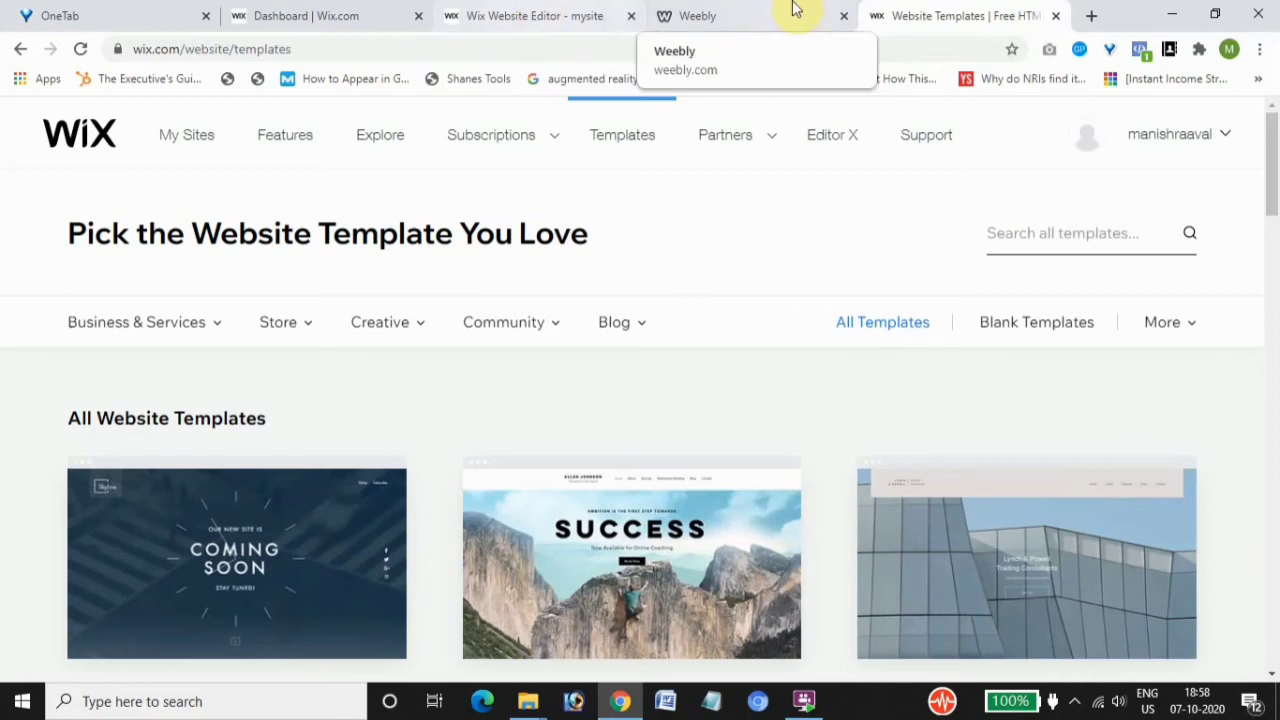
left_click(684, 20)
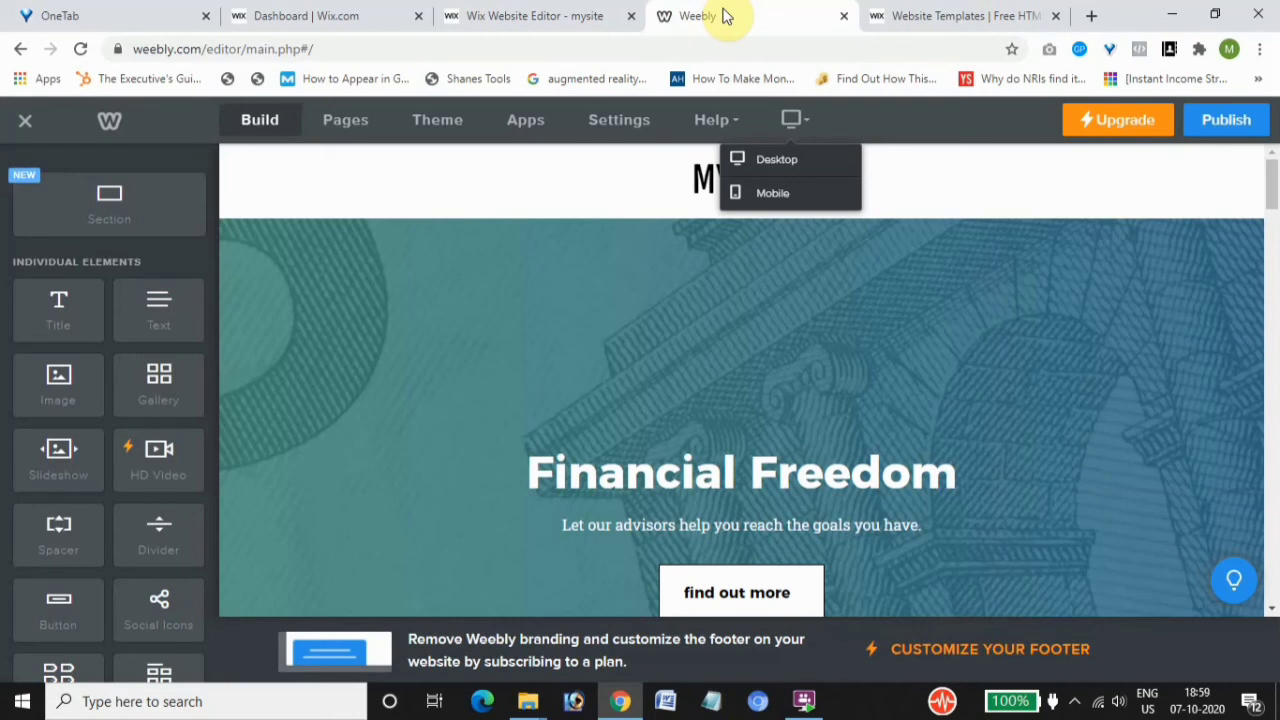
left_click(970, 18)
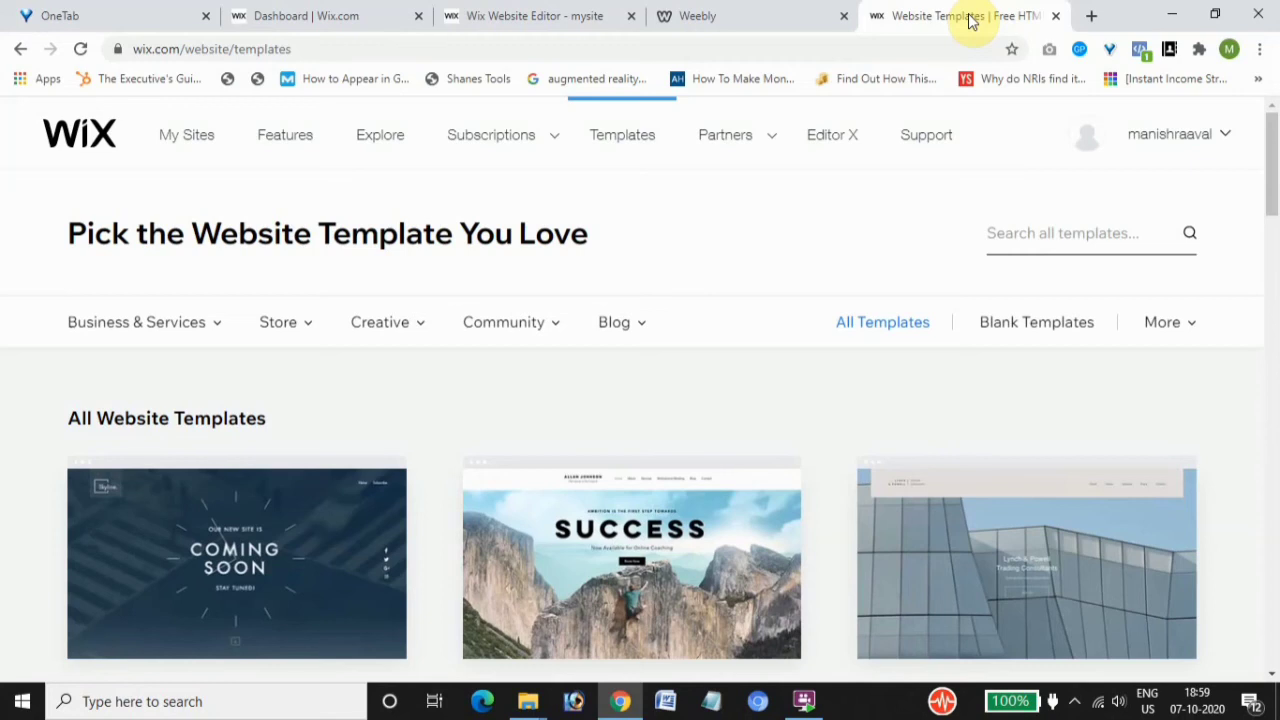
- Return to the 'Wix Website Editor - mysite' tab showing the mobile Home page
left_click(452, 20)
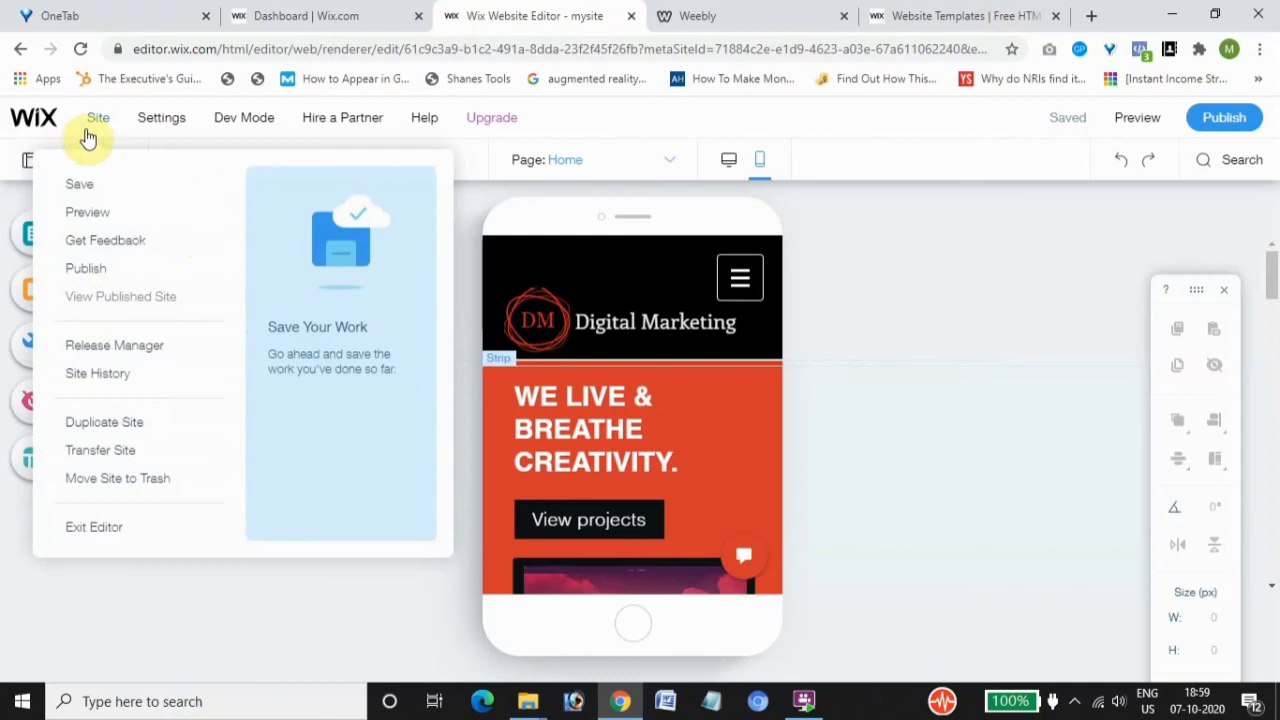
- Switch mysite to desktop editing, browse the Add Apps App Market, then go to Weebly
mouse_move(723, 183)
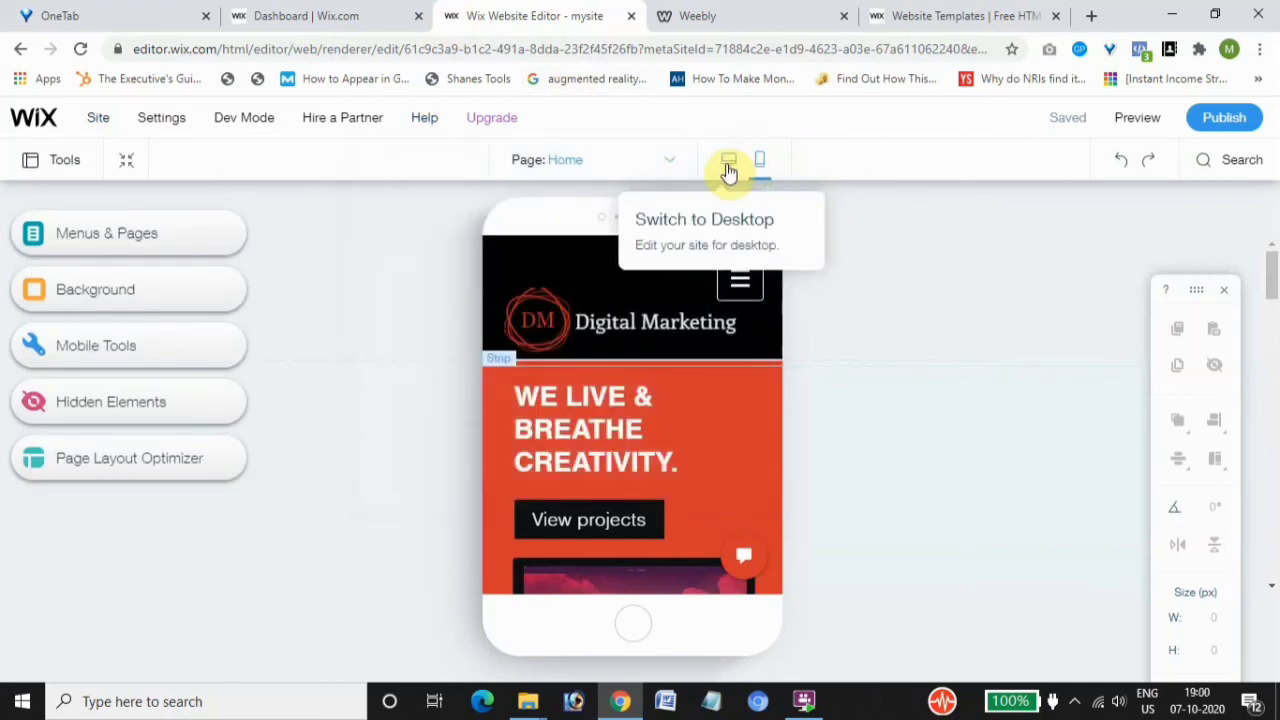
left_click(728, 168)
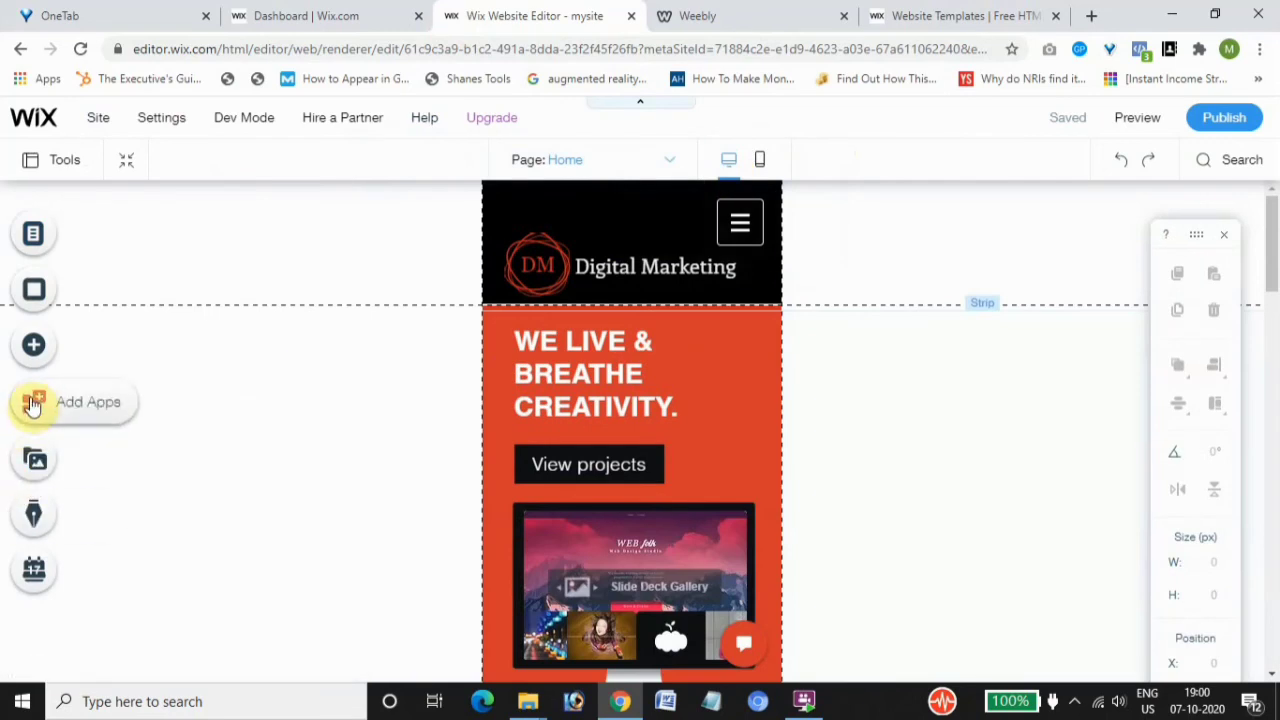
left_click(33, 404)
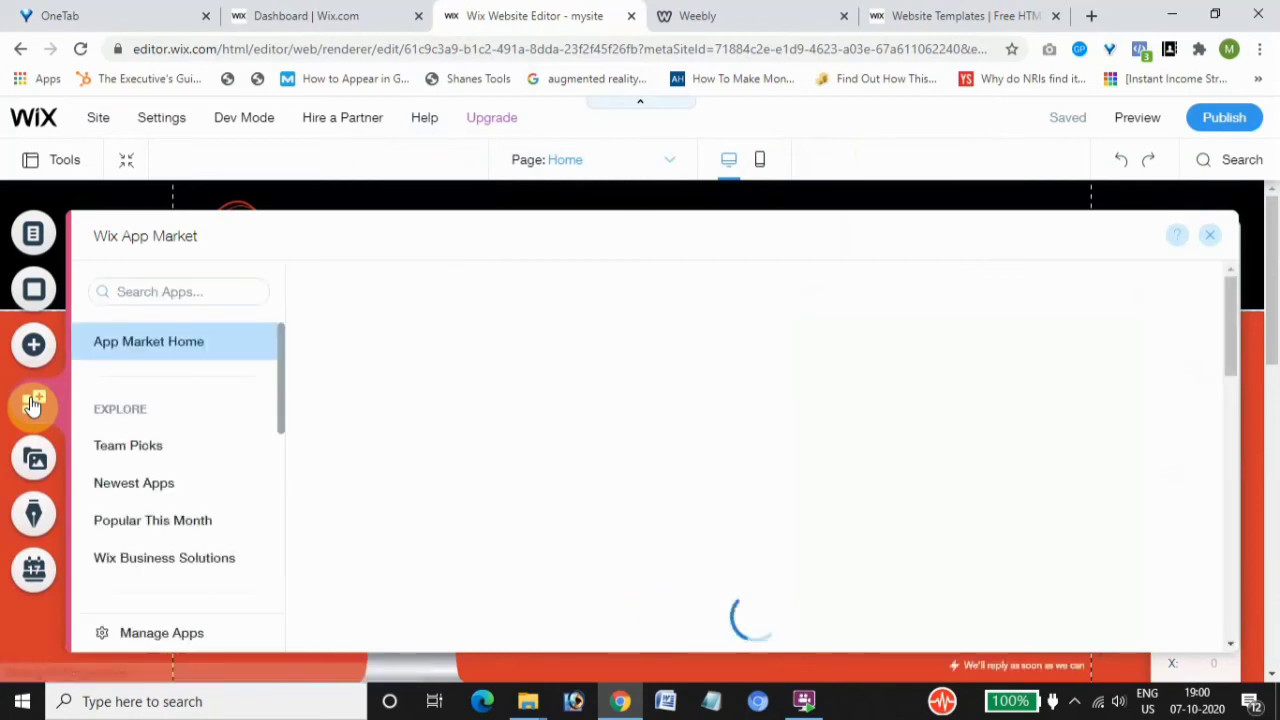
left_click_drag(1229, 289, 1232, 322)
left_click(714, 16)
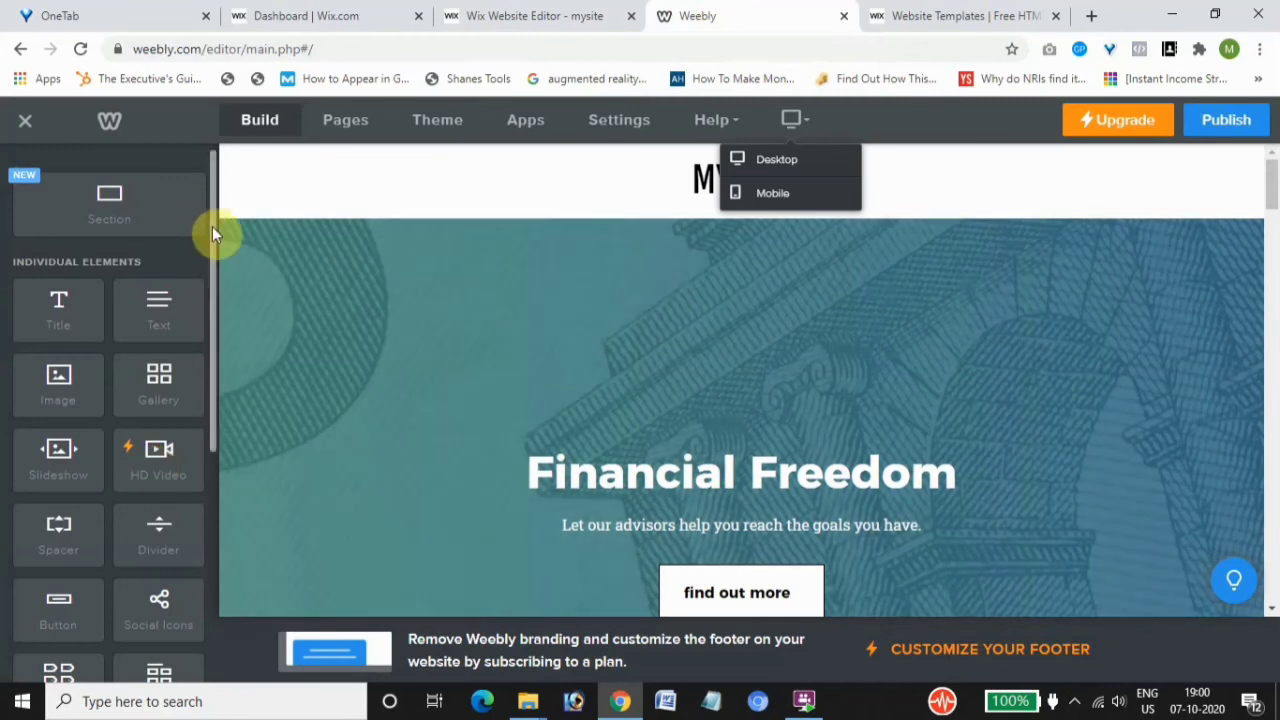
- Scroll through Weebly's App Center apps, then return to the Wix App Market
left_click(524, 121)
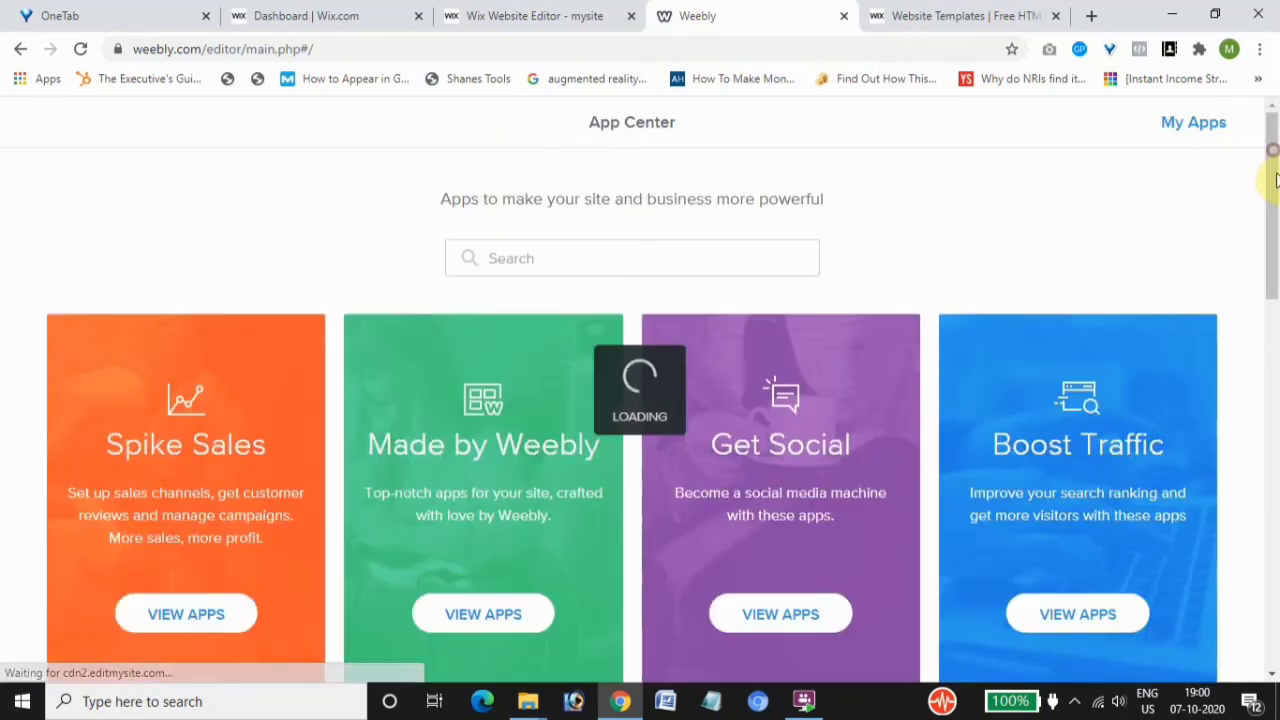
left_click_drag(1274, 175, 1274, 248)
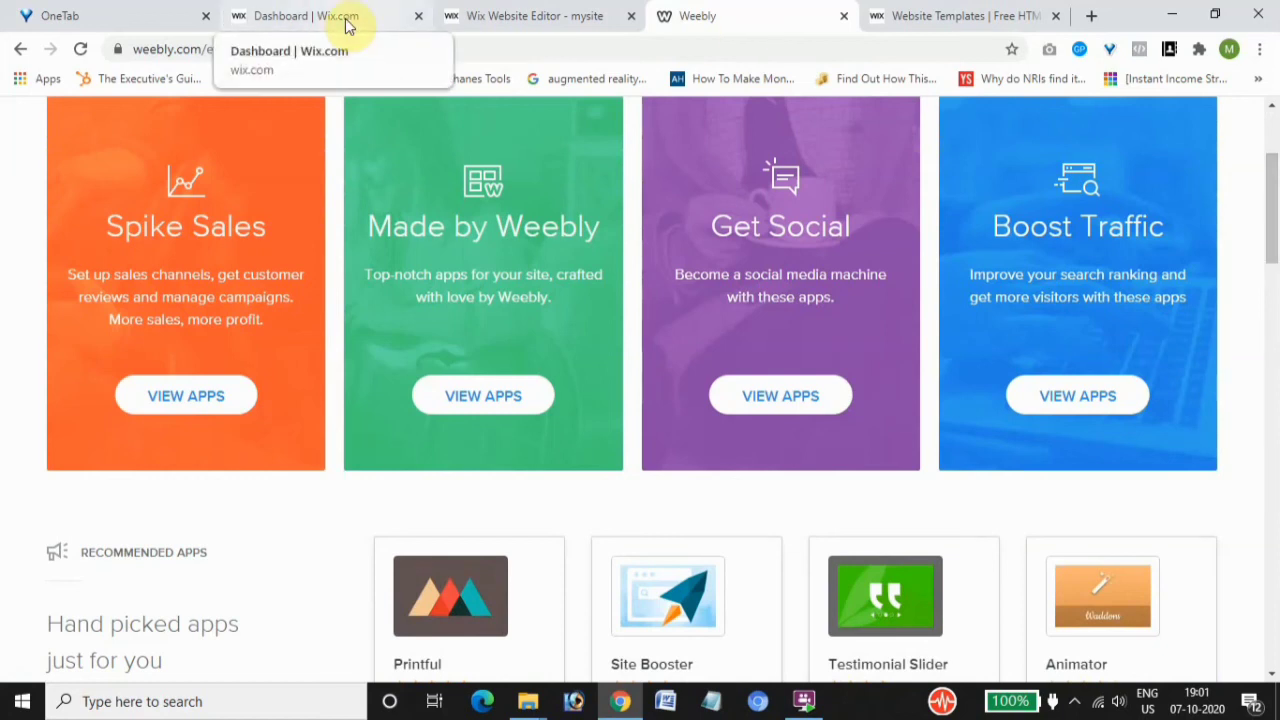
left_click(551, 15)
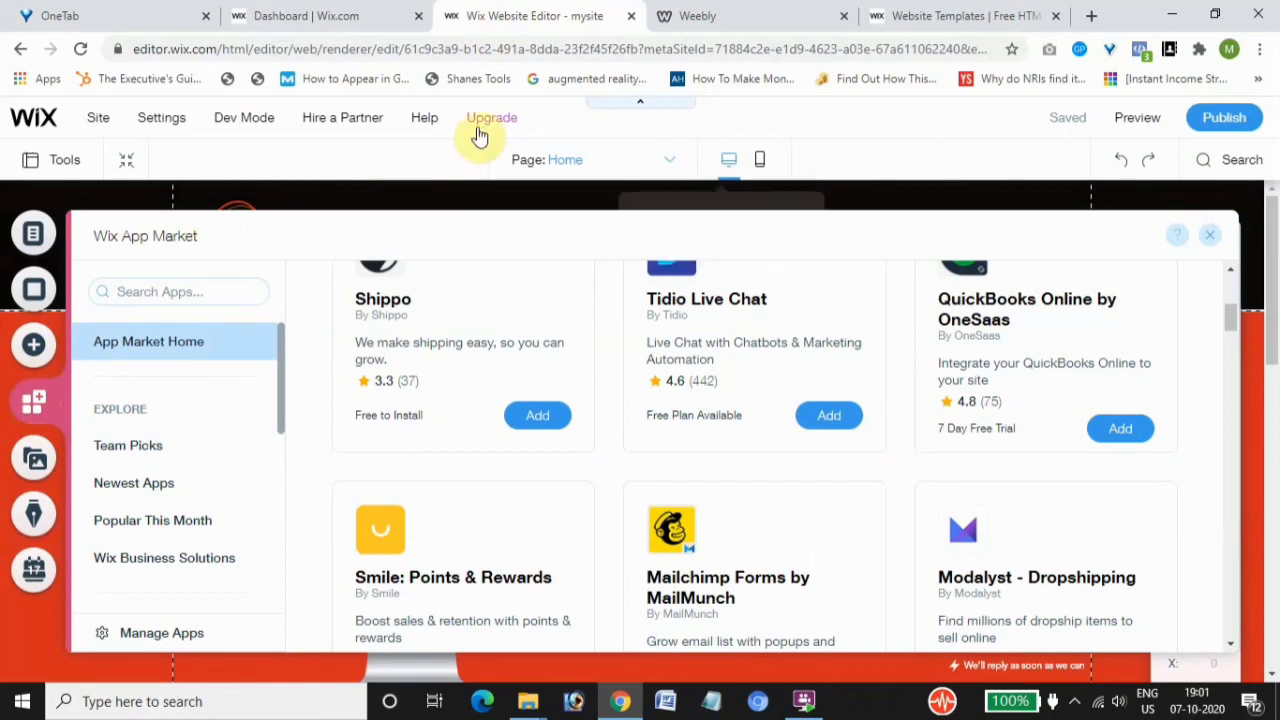
- Review Wix App Market listings like Shippo and QuickBooks, then go to Weebly's App Center
mouse_move(491, 118)
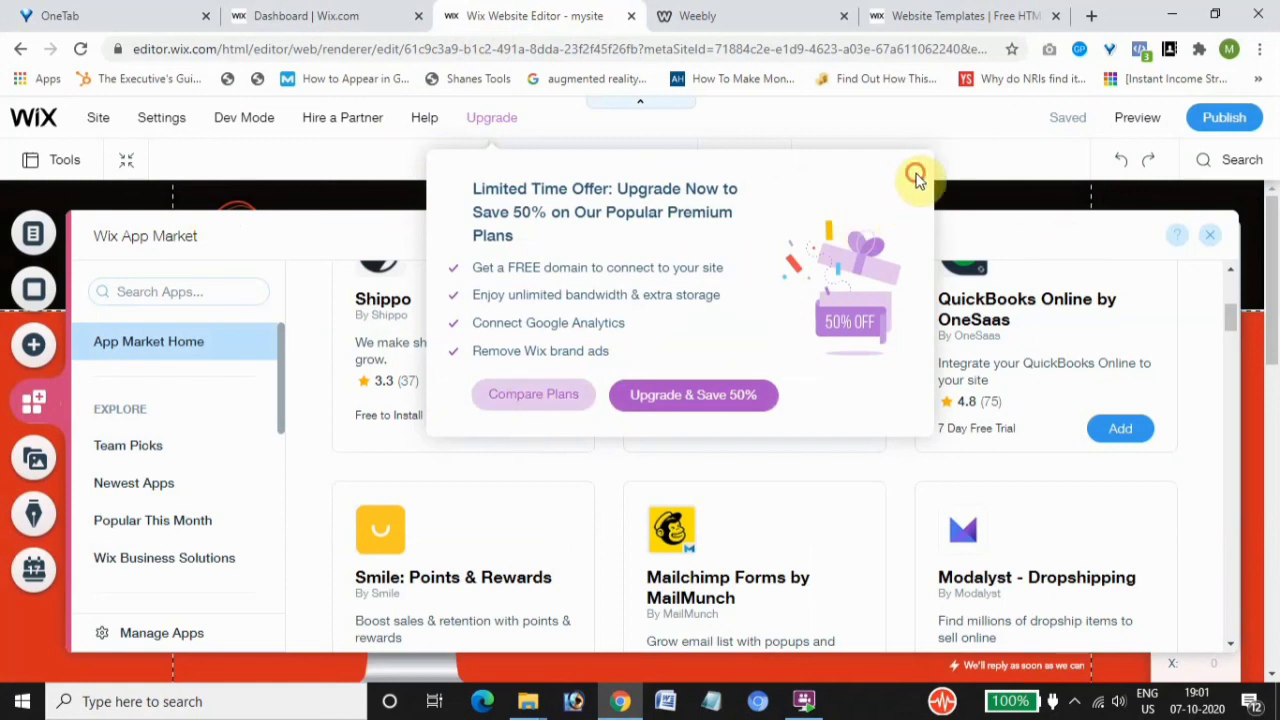
left_click(724, 15)
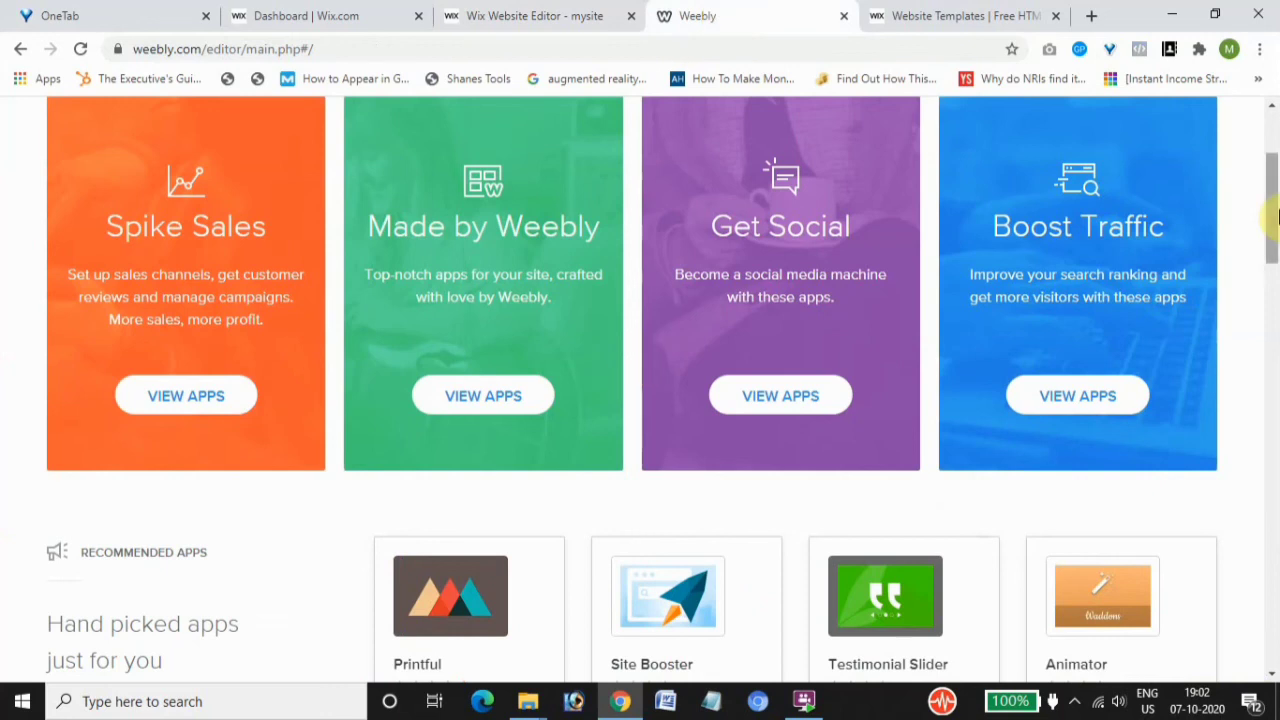
- Close Weebly's App Center to resume editing the 'MY SITE' page
left_click_drag(1271, 160, 1272, 133)
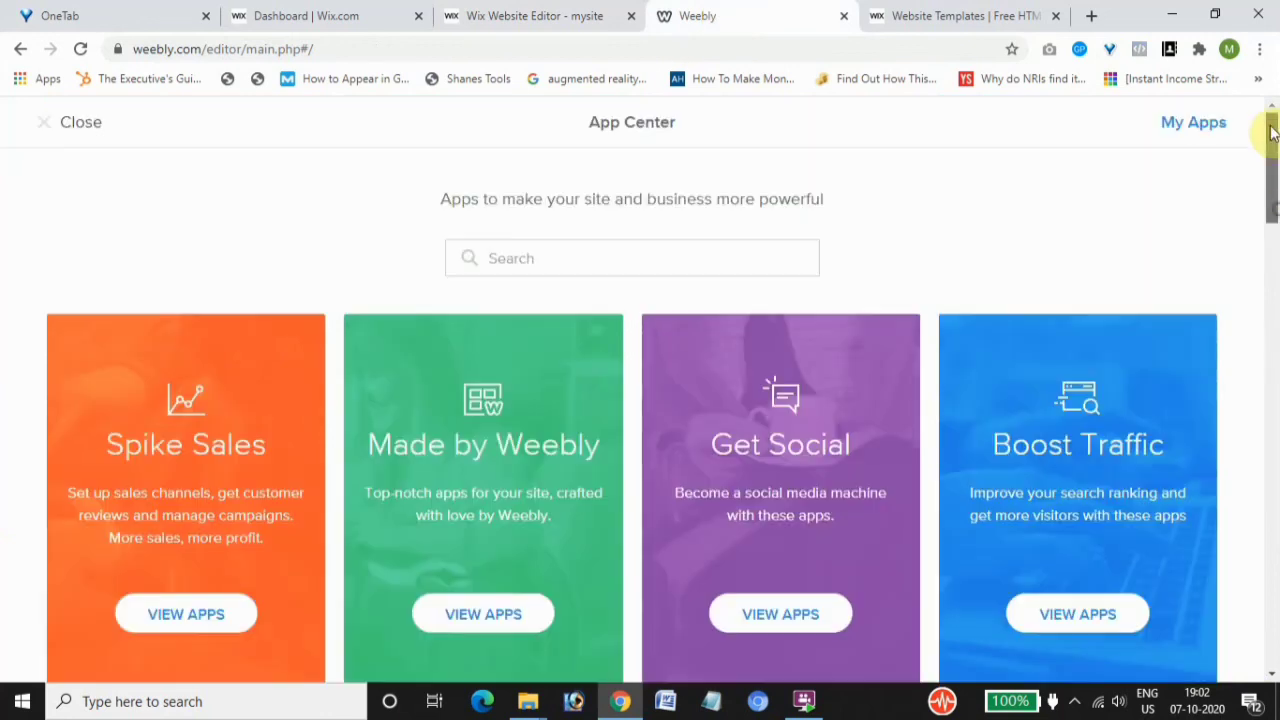
left_click(46, 124)
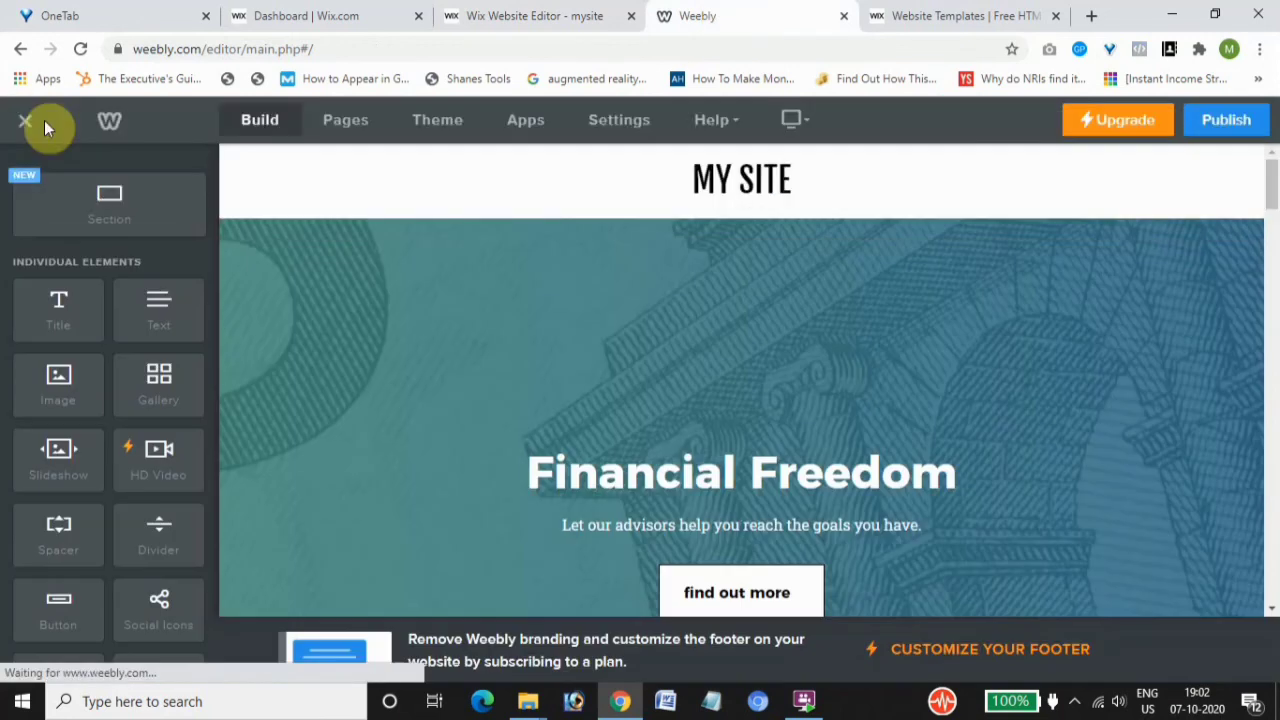